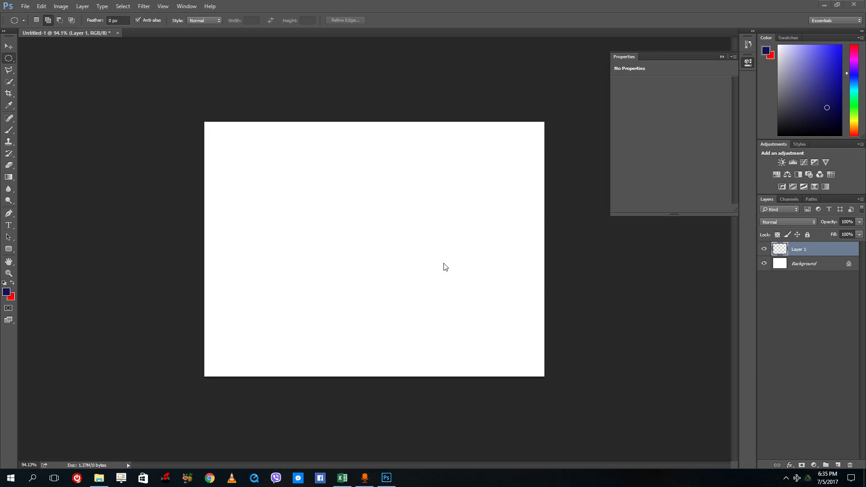
Step: Switch the marquee from Rectangular to Elliptical, then reopen the marquee shape flyout
left_click(370, 243)
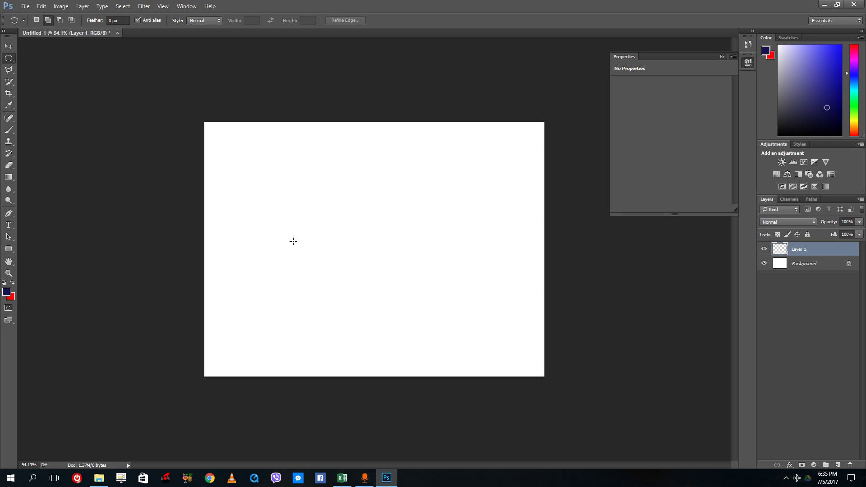
right_click(6, 61)
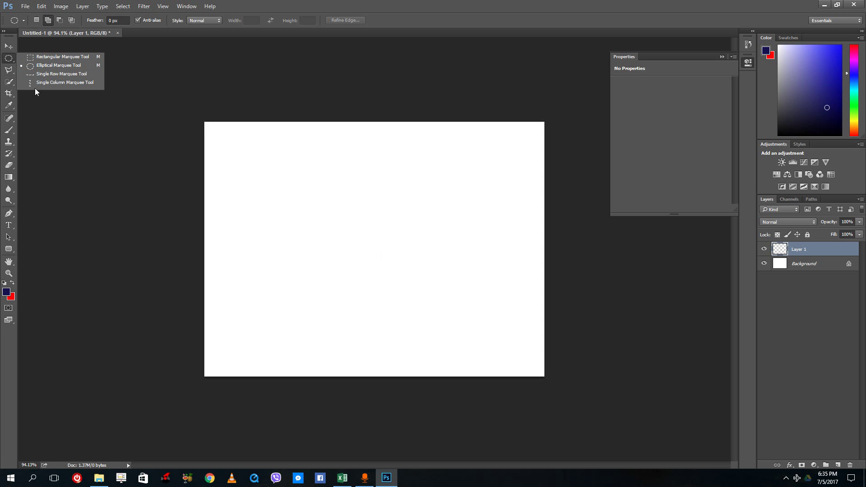
left_click(51, 56)
right_click(8, 59)
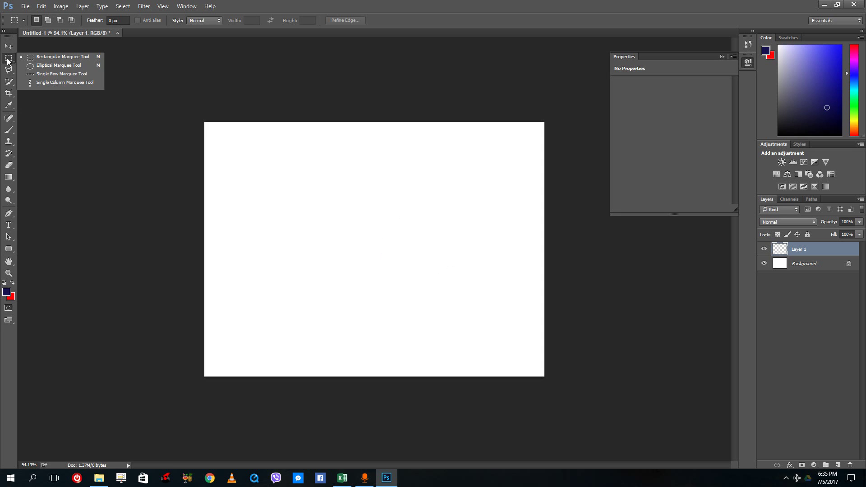
left_click(28, 67)
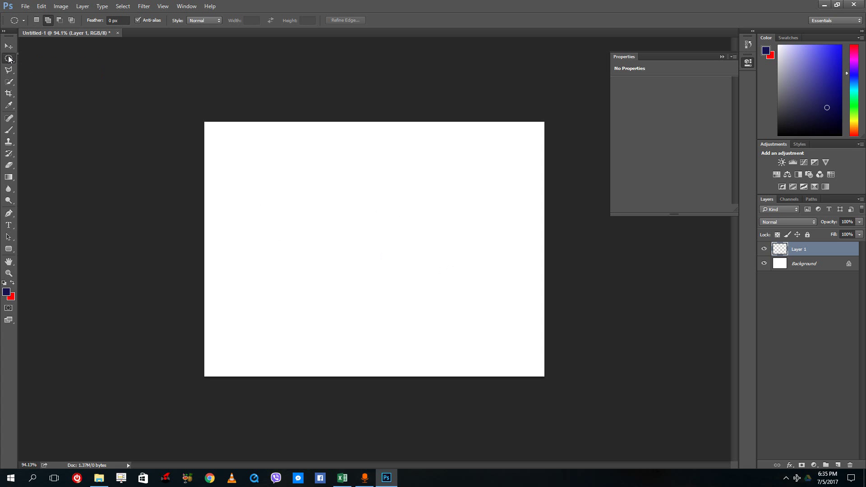
right_click(8, 59)
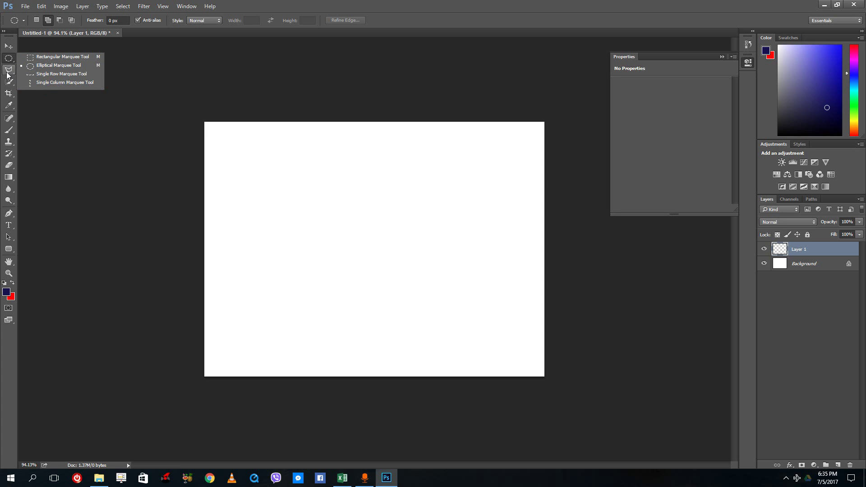
Step: Lasso a freehand shape across the lower canvas, fill it red with Ctrl+Backspace, and deselect
left_click_drag(7, 74, 42, 71)
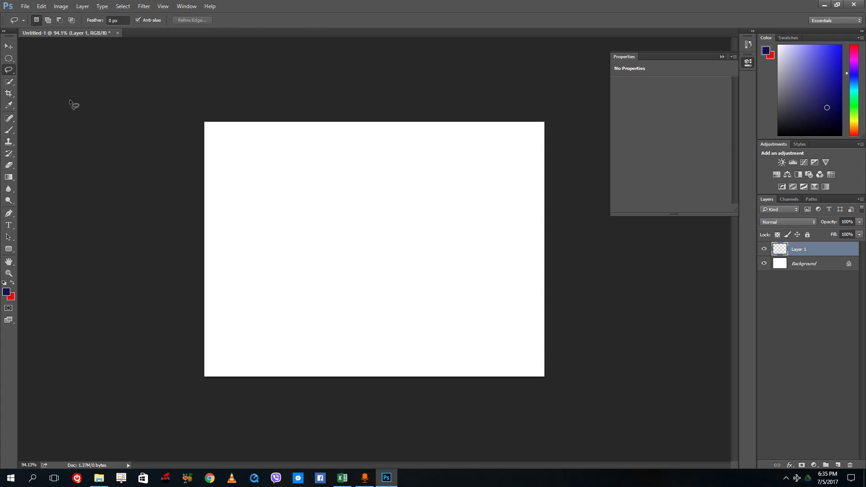
mouse_move(9, 57)
left_mouse_down()
mouse_move(7, 73)
mouse_move(36, 69)
left_mouse_up()
mouse_move(324, 293)
left_mouse_down()
mouse_move(280, 229)
mouse_move(478, 280)
mouse_move(404, 361)
mouse_move(286, 329)
mouse_move(371, 300)
mouse_move(327, 296)
left_mouse_up()
key("ctrl+BackSpace")
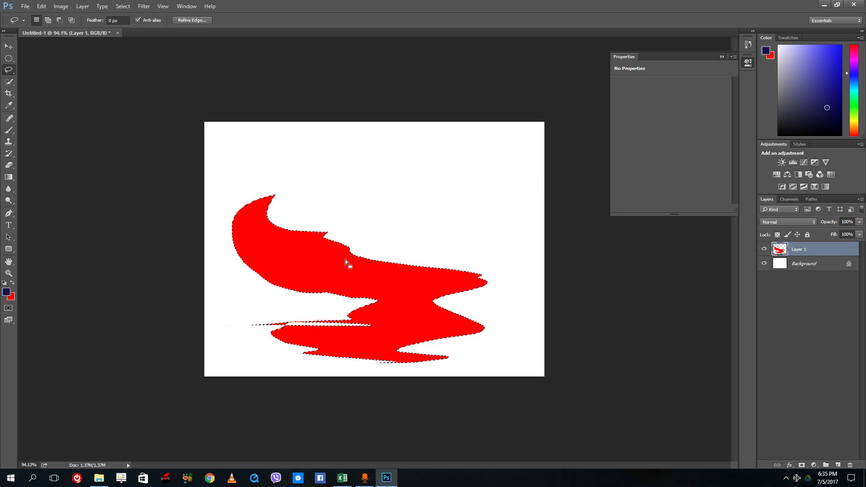
left_click(461, 184)
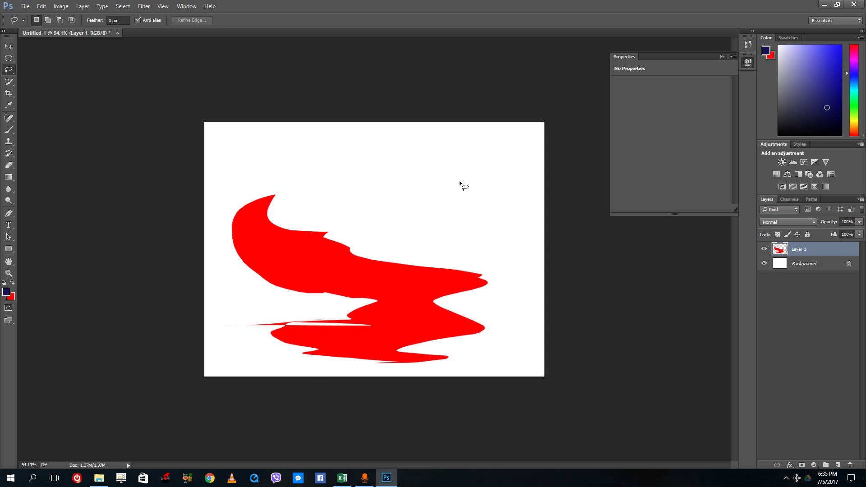
Step: With the Polygonal Lasso, outline a seven-corner zigzag area above the red shape, then pick Magnetic Lasso
right_click(10, 70)
left_click(31, 78)
left_click(337, 182)
left_click(391, 164)
left_click(382, 186)
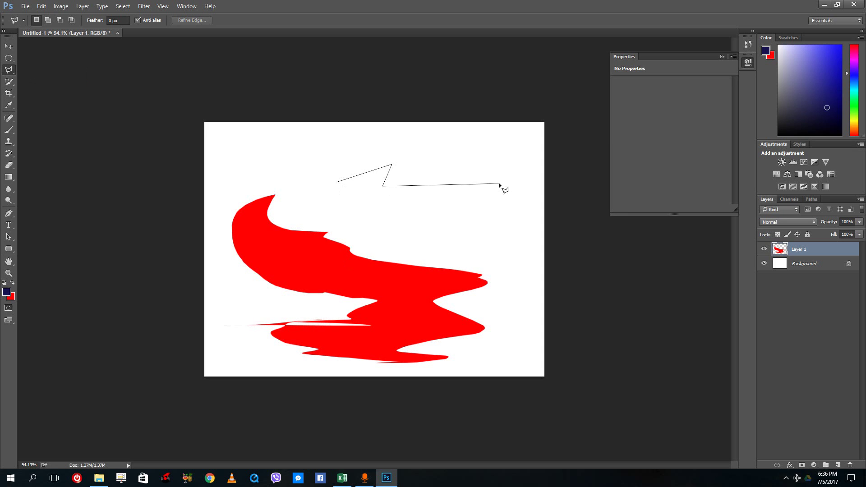
left_click(499, 184)
left_click(450, 232)
left_click(328, 208)
left_click(432, 209)
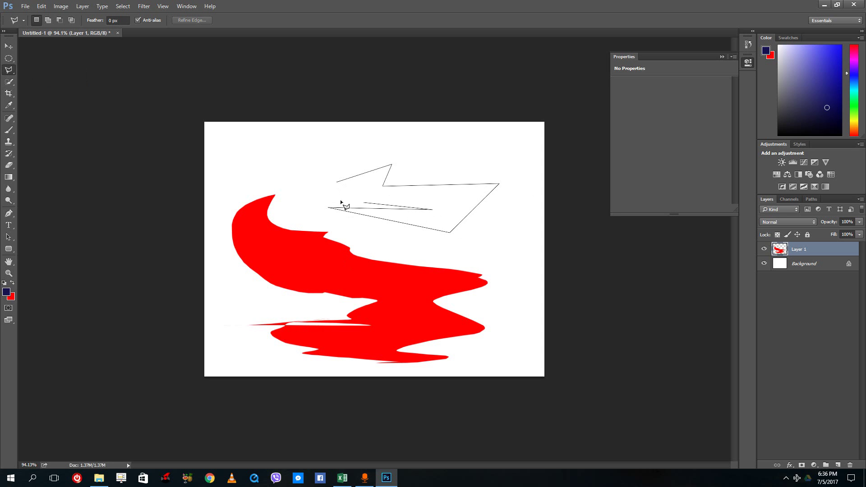
double_click(344, 199)
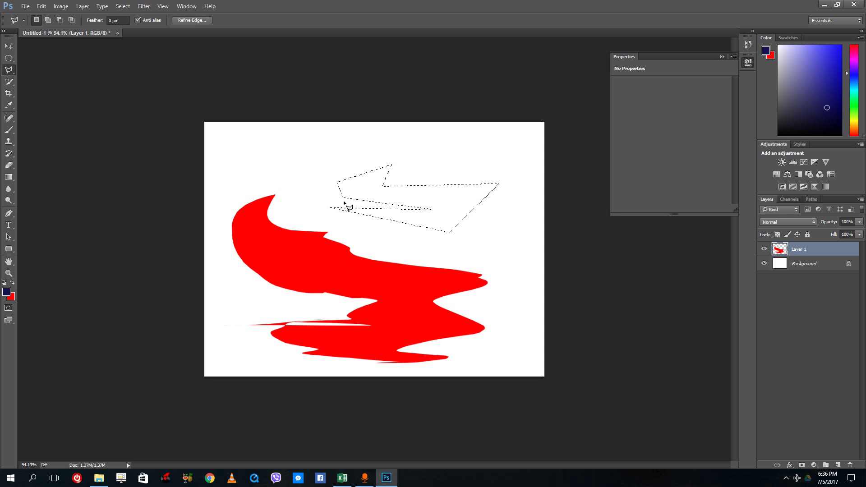
right_click(5, 76)
left_click(28, 86)
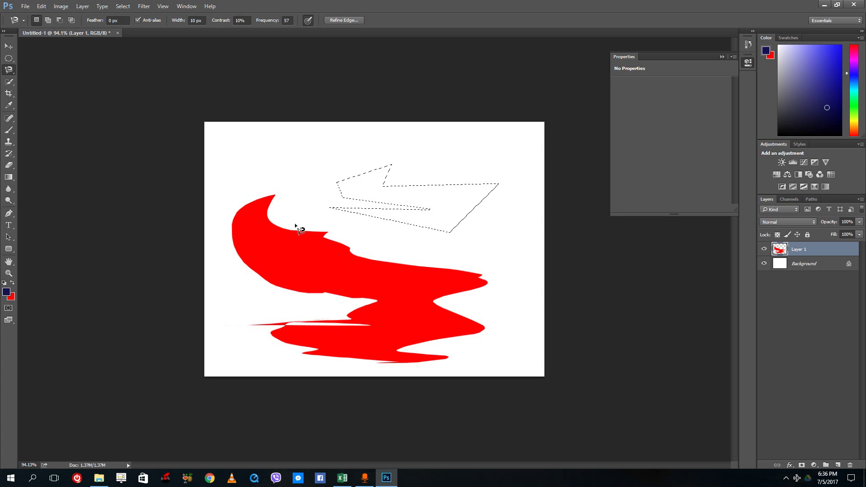
Step: Drop the zigzag and trace the upper red area with the Magnetic Lasso into a closed selection
key("ctrl+d")
left_click(270, 206)
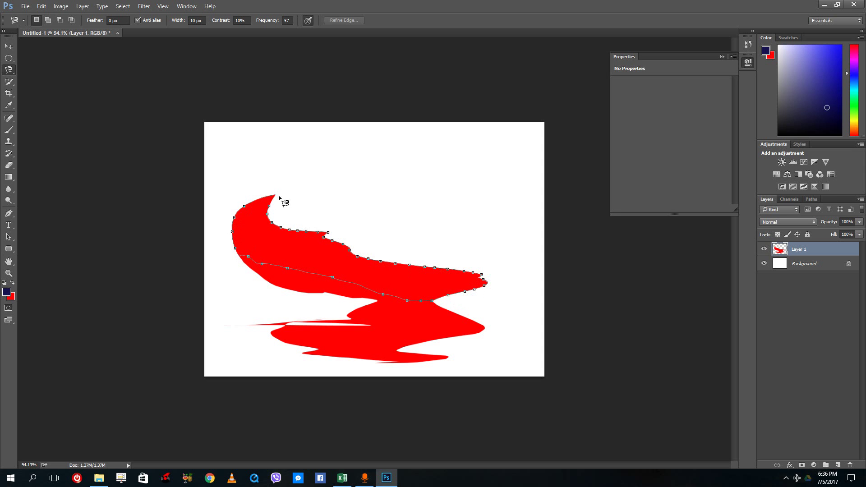
double_click(270, 208)
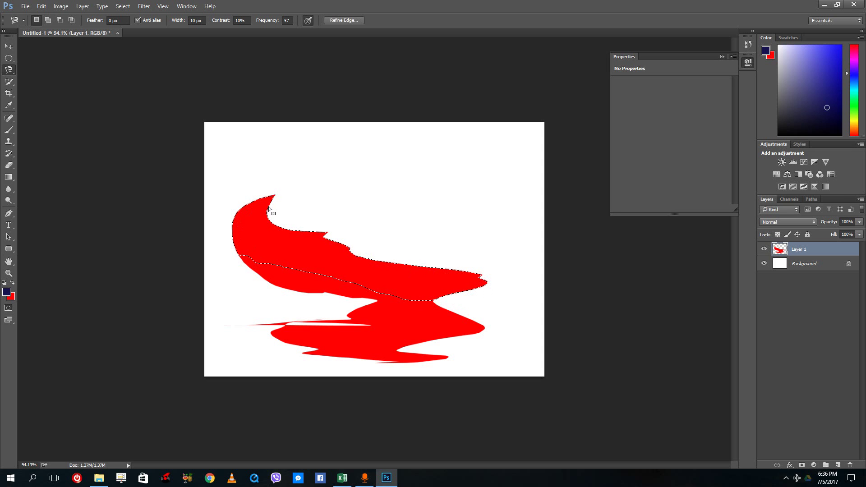
Step: Undo the deselect to restore the upper red part's selection after trying its context menu
key("ctrl+d")
key("ctrl+z")
key("ctrl+z")
key("ctrl+z")
key("ctrl+z")
right_click(276, 250)
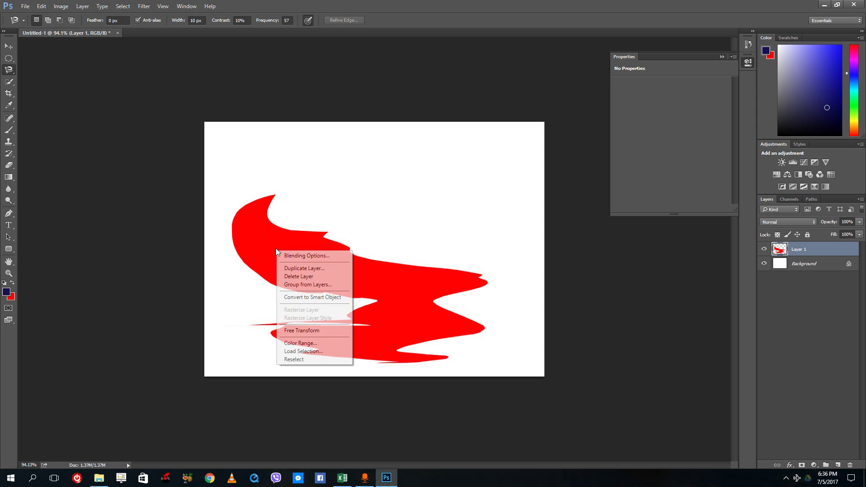
key("Escape")
key("ctrl+z")
key("ctrl+z")
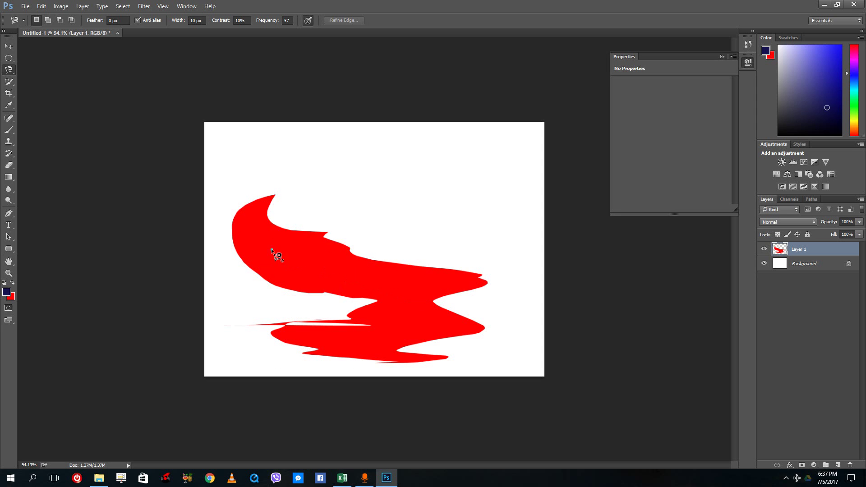
key("ctrl+z")
key("ctrl+z")
right_click(318, 259)
key("Escape")
key("ctrl+z")
key("ctrl+z")
right_click(304, 259)
key("Escape")
key("ctrl+z")
Step: Copy the selected red part onto new Layer 2 and drag it upward, partly off-canvas
left_click(8, 58)
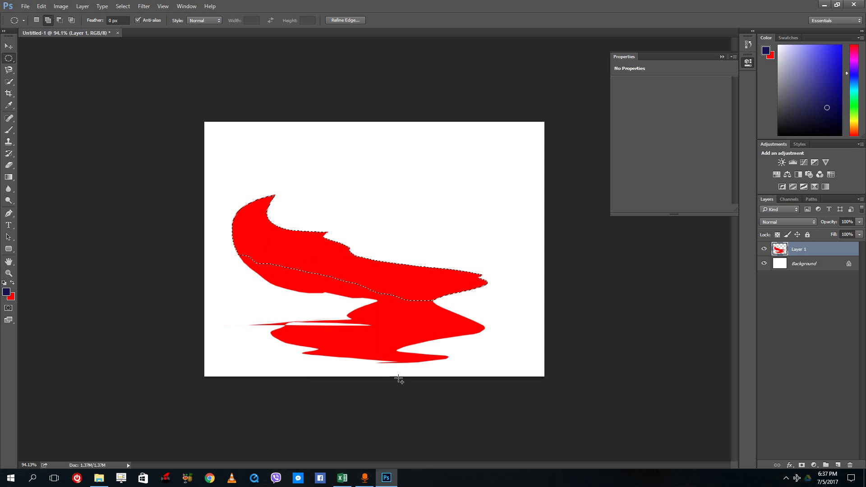
right_click(404, 289)
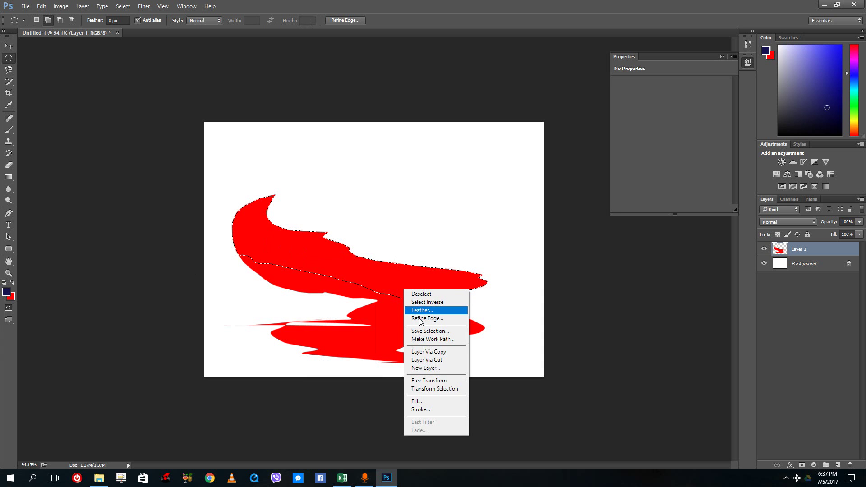
left_click(436, 357)
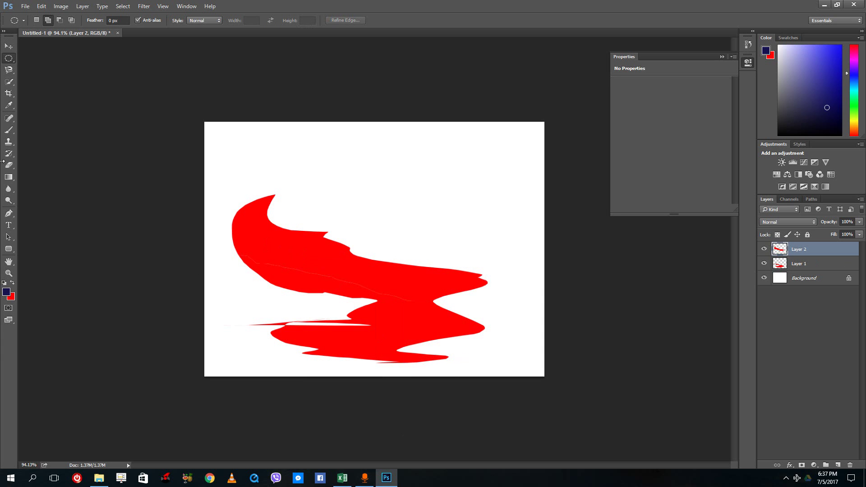
key("v")
left_click_drag(357, 278, 369, 256)
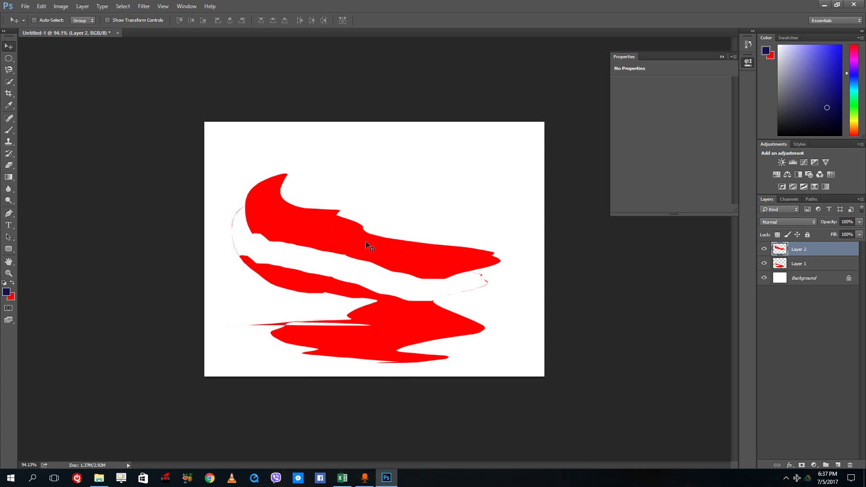
left_click_drag(337, 224, 378, 224)
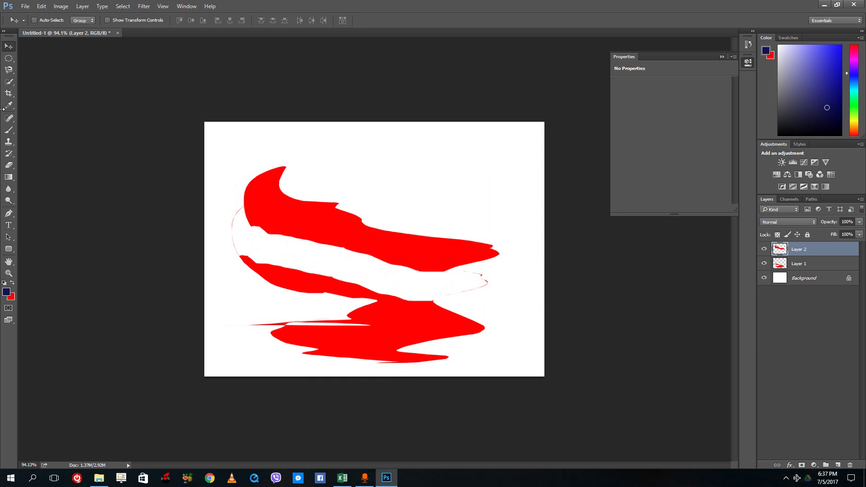
Step: Brush over the top red shape with the Quick Selection Tool to select it
left_click(10, 71)
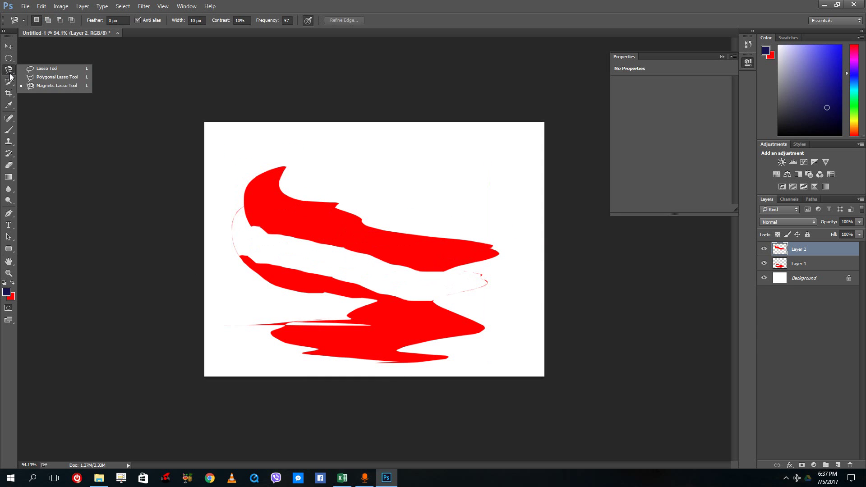
left_click(7, 85)
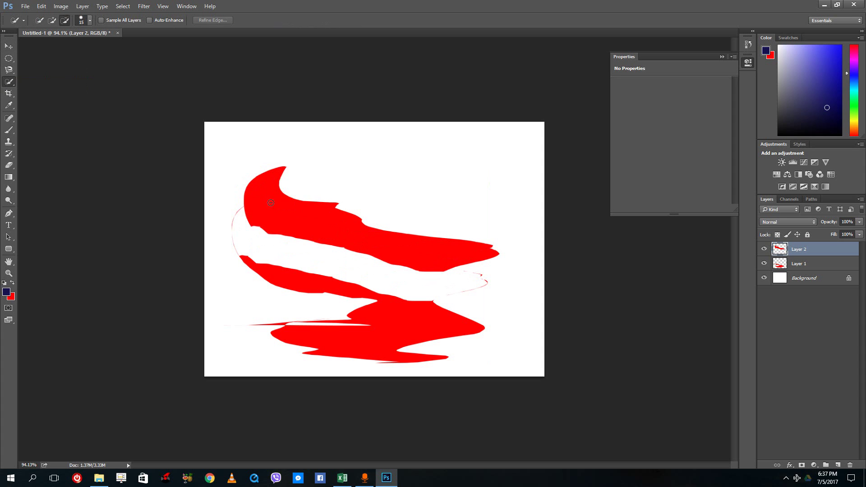
left_click_drag(349, 240, 341, 237)
Step: Magic-wand select the empty area, then the top red shape, deselecting after each
right_click(5, 84)
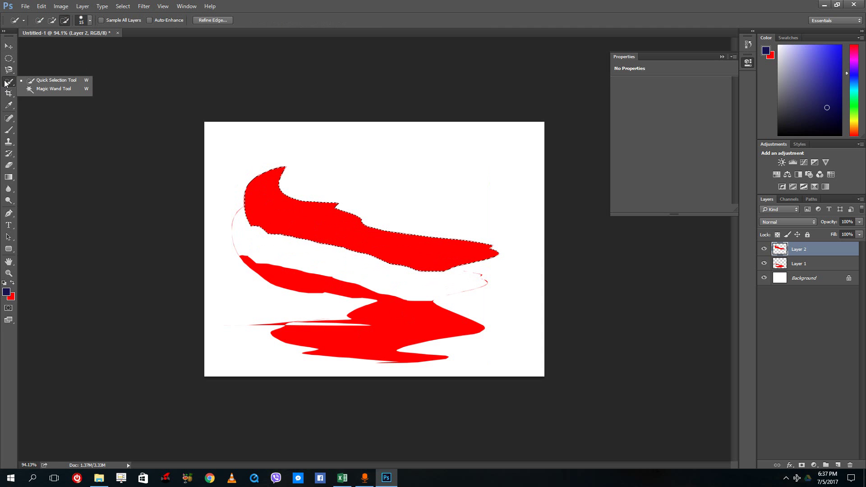
left_click(37, 89)
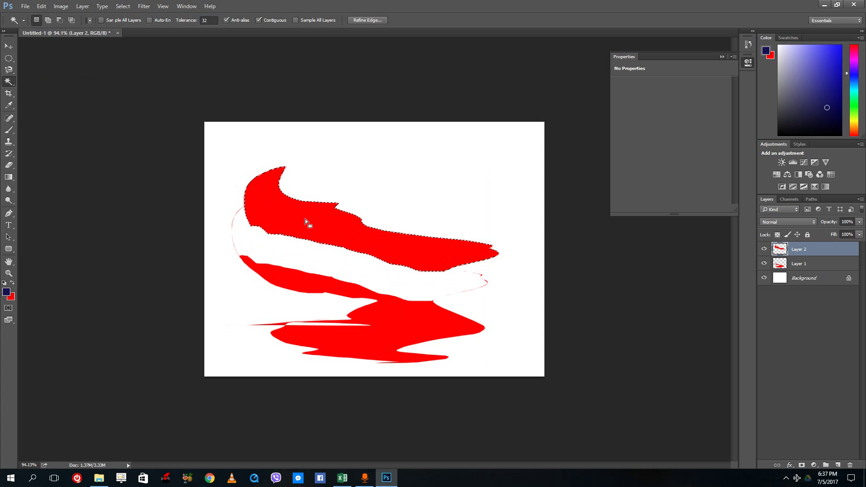
left_click(426, 326)
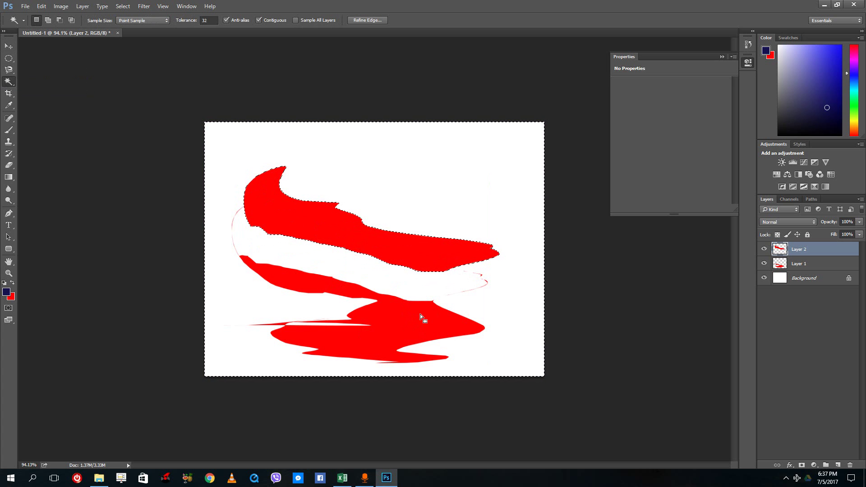
key("ctrl+d")
left_click(393, 243)
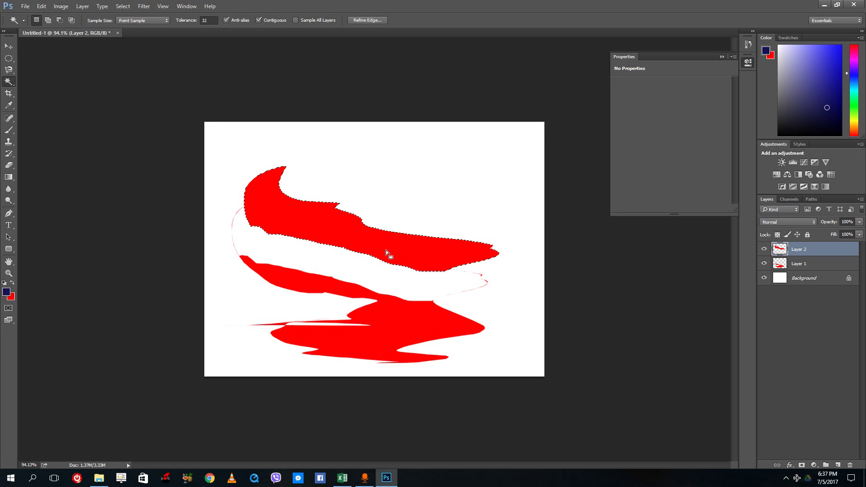
key("ctrl+d")
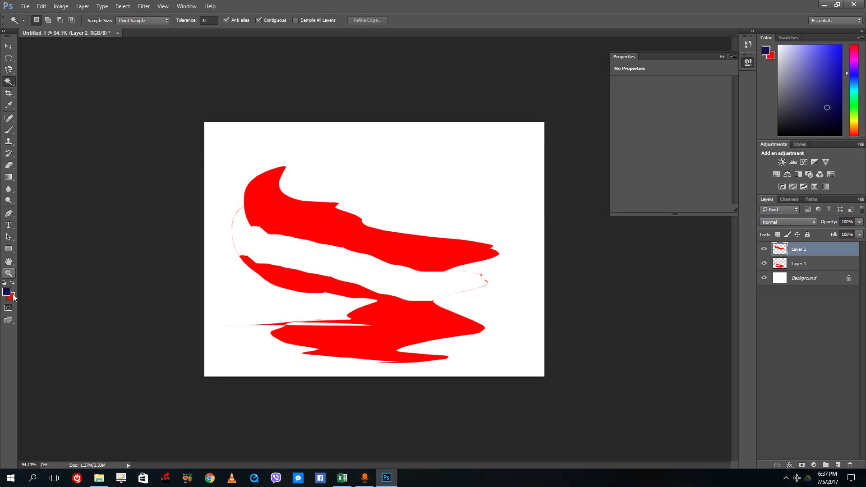
Step: Open 1.JPG from the Desktop's Photoshop folder through File > Open
left_click(24, 7)
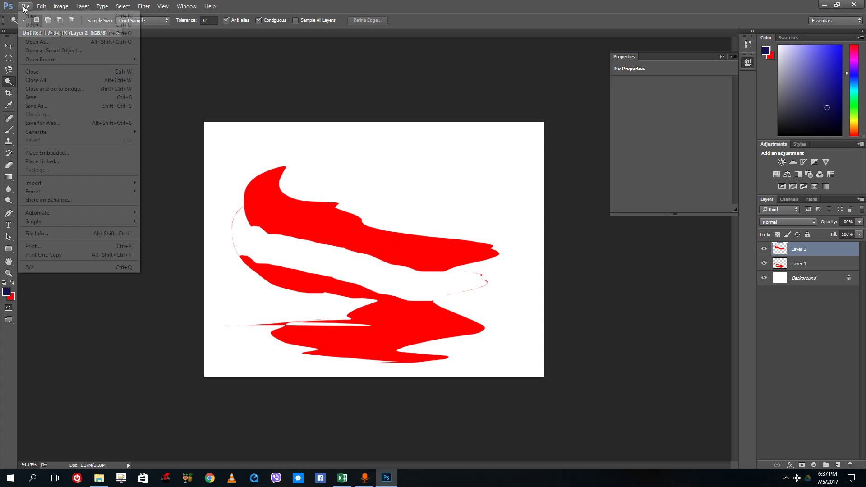
left_click(37, 26)
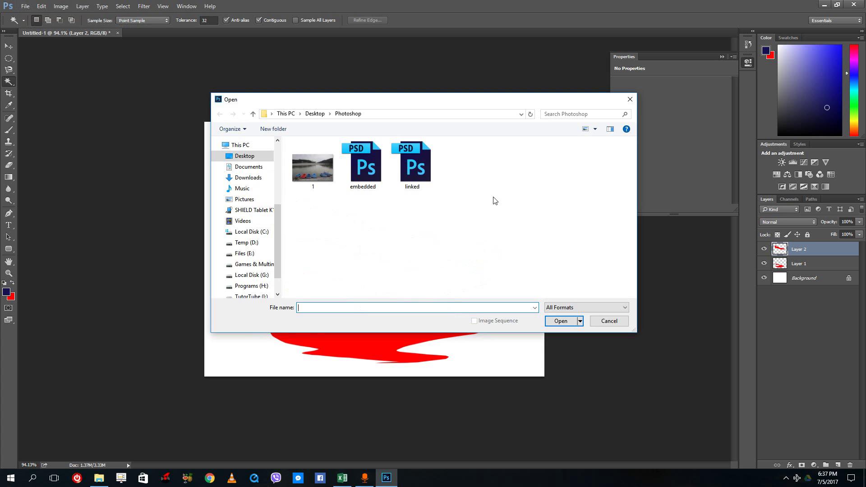
double_click(323, 159)
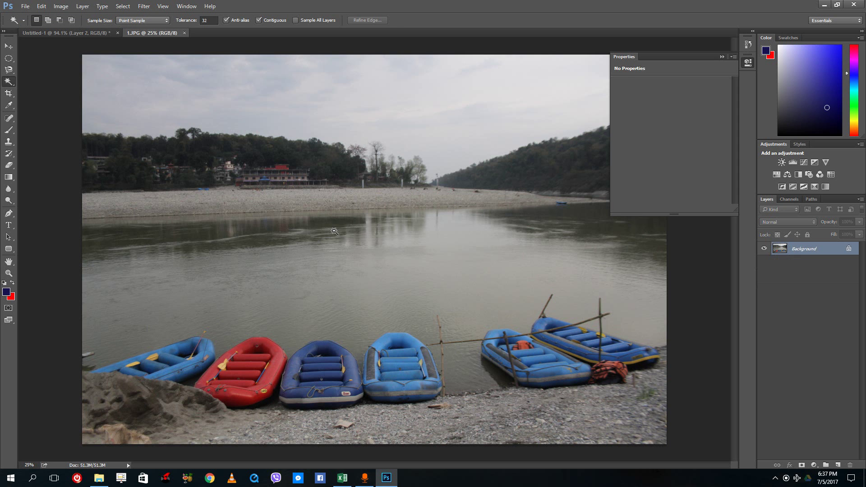
Step: Magic-wand the blue rafts' seats and bow rim, then switch to the Quick Selection Tool
left_click(342, 365)
left_click(377, 366)
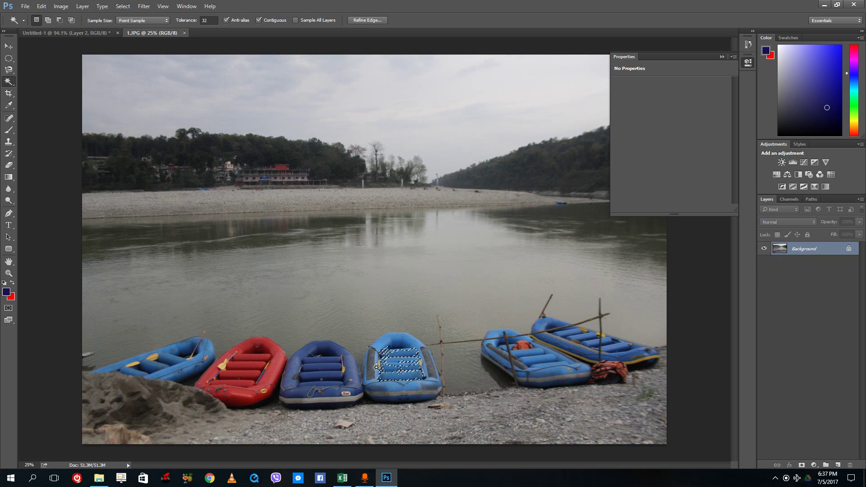
left_click(383, 343)
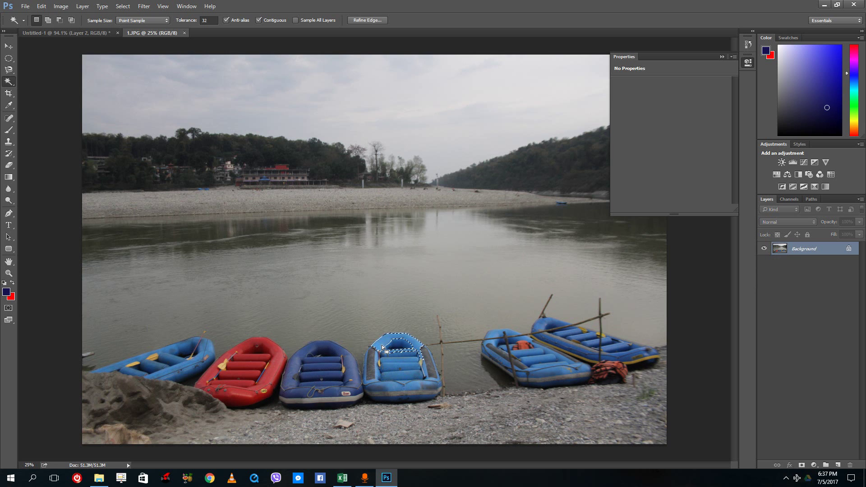
right_click(11, 83)
left_click(53, 81)
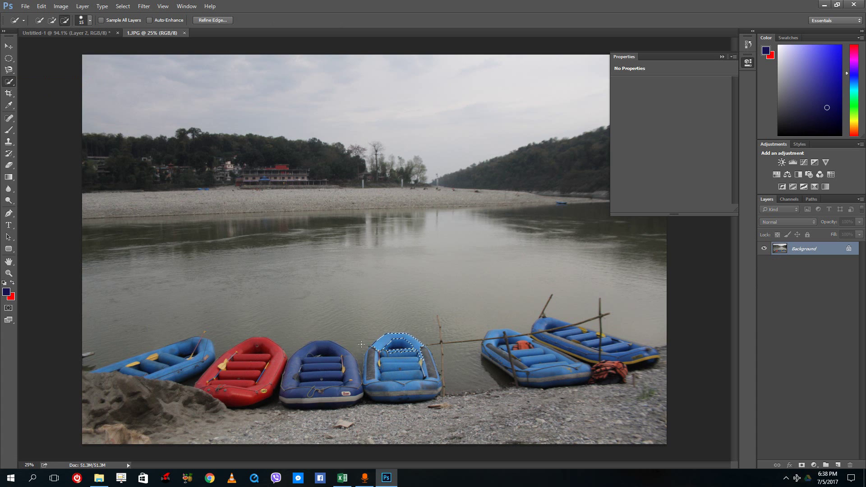
Step: Test Quick Selection by brushing over the red raft's seats, then clear the selection
key("ctrl+d")
left_click_drag(248, 375, 269, 360)
left_click_drag(264, 350, 257, 360)
key("ctrl+d")
Step: Paint over the light-blue raft, subtracting the stray shore area and trimming its left edge
mouse_move(397, 382)
left_mouse_down()
mouse_move(437, 377)
mouse_move(389, 393)
mouse_move(365, 382)
mouse_move(377, 365)
left_mouse_up()
left_click(64, 20)
left_click(363, 402)
left_click(52, 20)
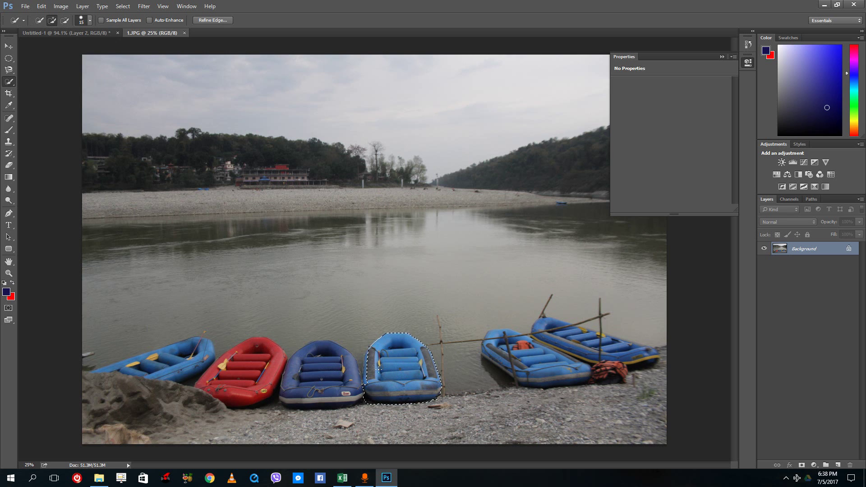
left_click(353, 371)
left_click(65, 20)
left_click(356, 372)
Step: Copy the selected light-blue raft onto Layer 1 and move the copy right of the original
right_click(393, 361)
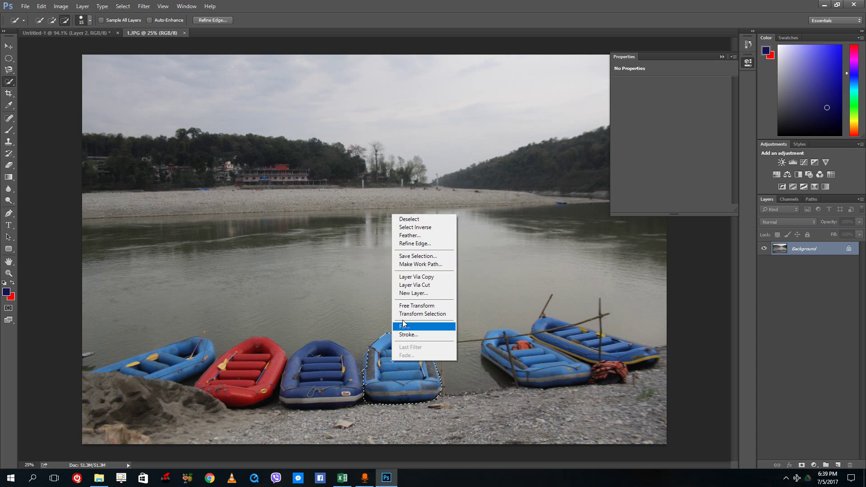
left_click(432, 279)
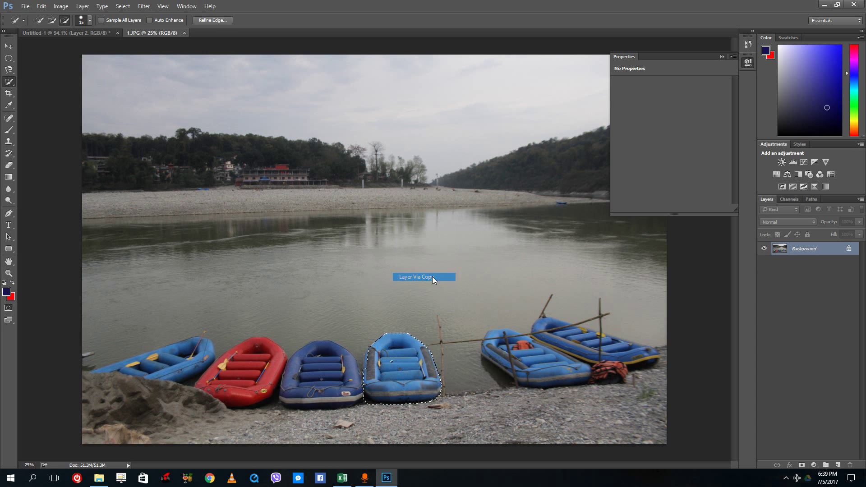
key("v")
left_click_drag(404, 365, 474, 360)
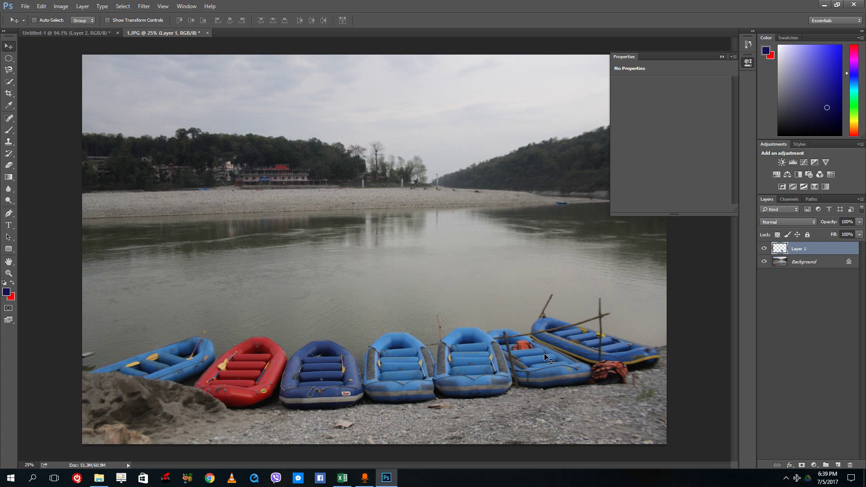